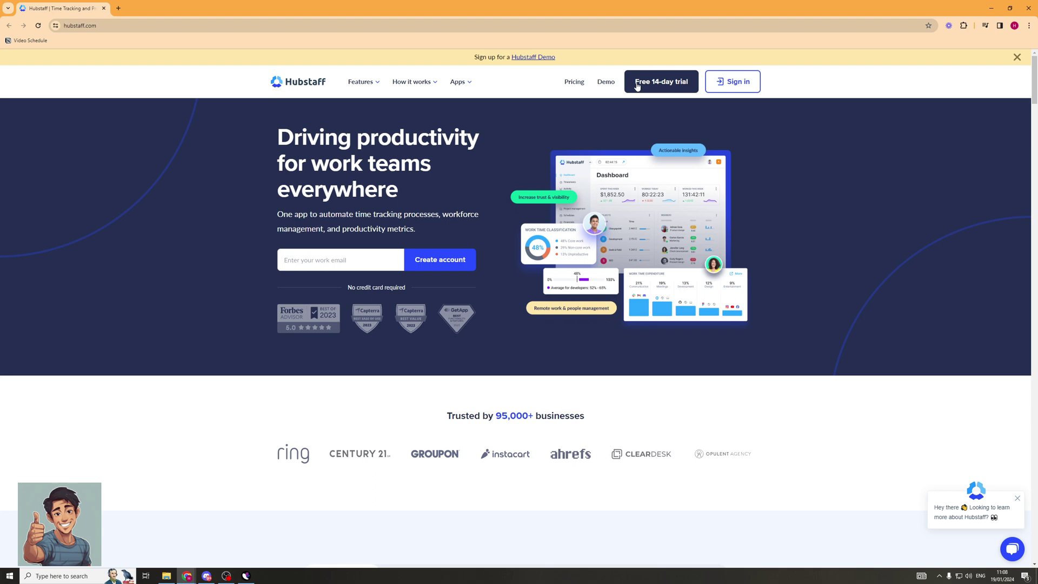
- Open the Pricing page in a new tab and switch it to monthly billing (Starter $7, Grow $9, Team $12)
right_click(576, 85)
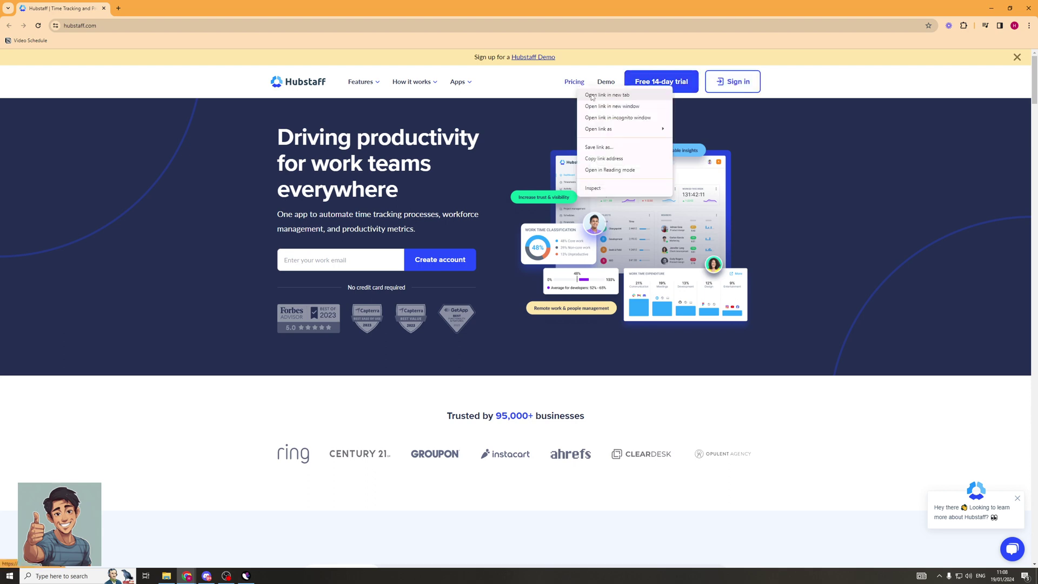
click(606, 92)
click(147, 9)
scroll(303, 310, down, 2)
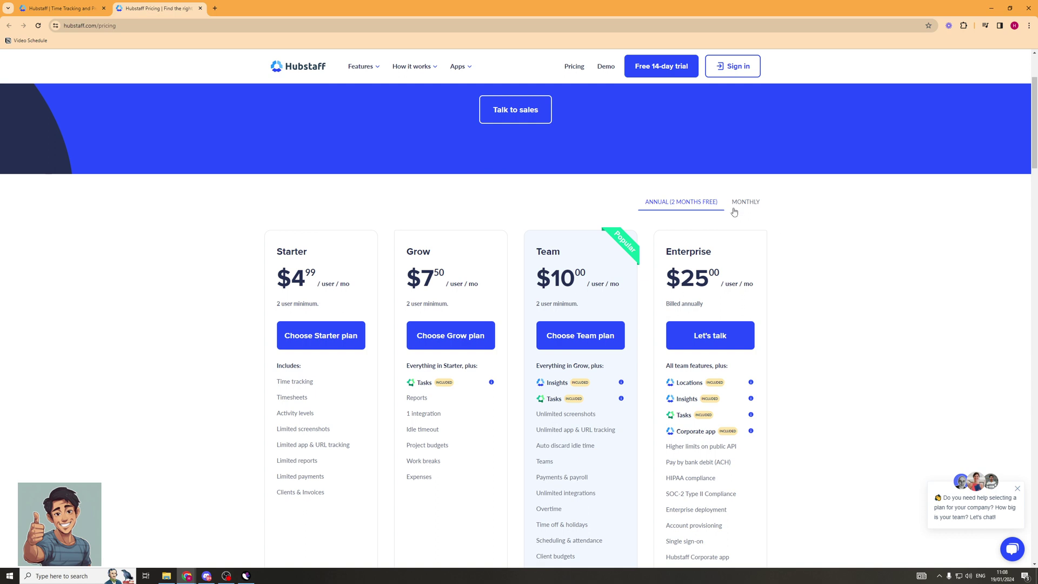
click(753, 211)
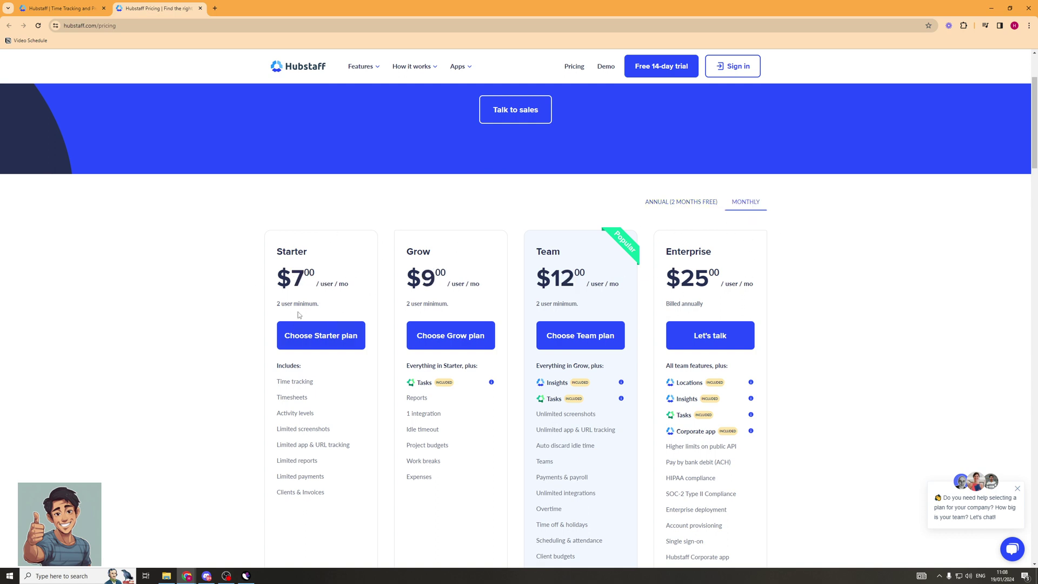
- Back on the first tab, highlight the 53:36:49 hours worked this week on the Dashboard
click(72, 6)
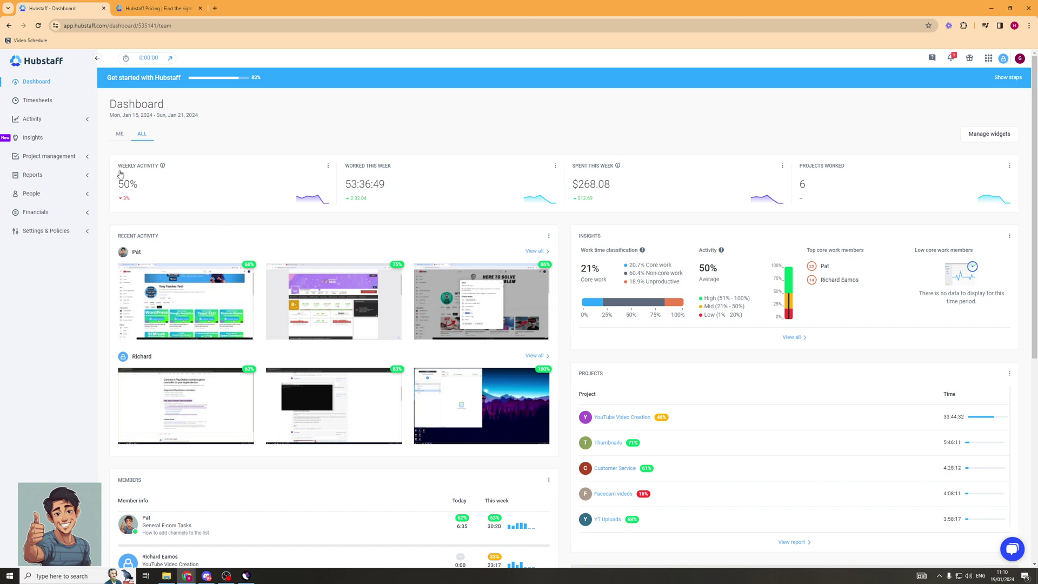
mouse_move(164, 170)
drag(348, 184, 394, 187)
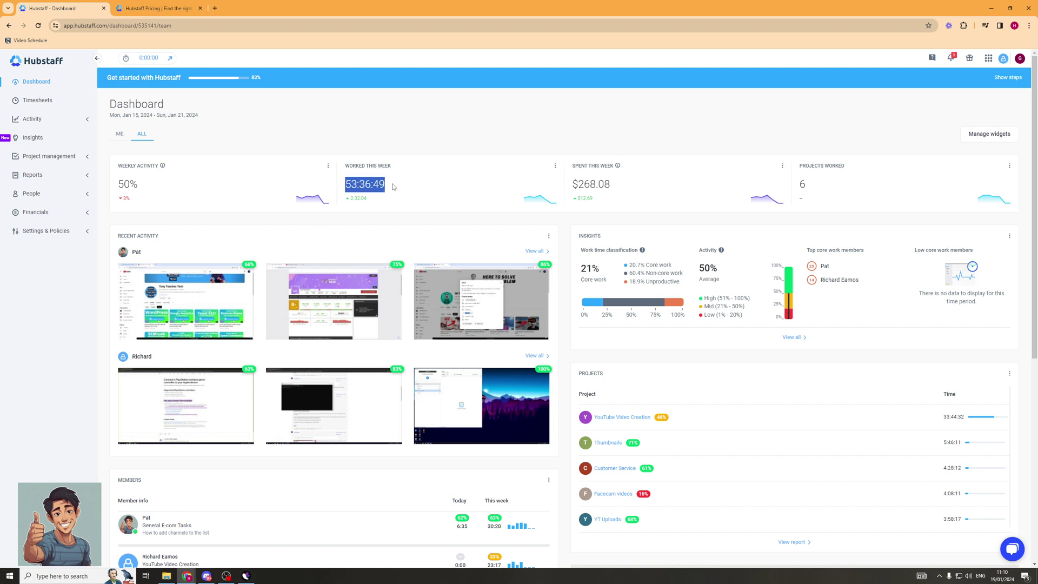
click(394, 187)
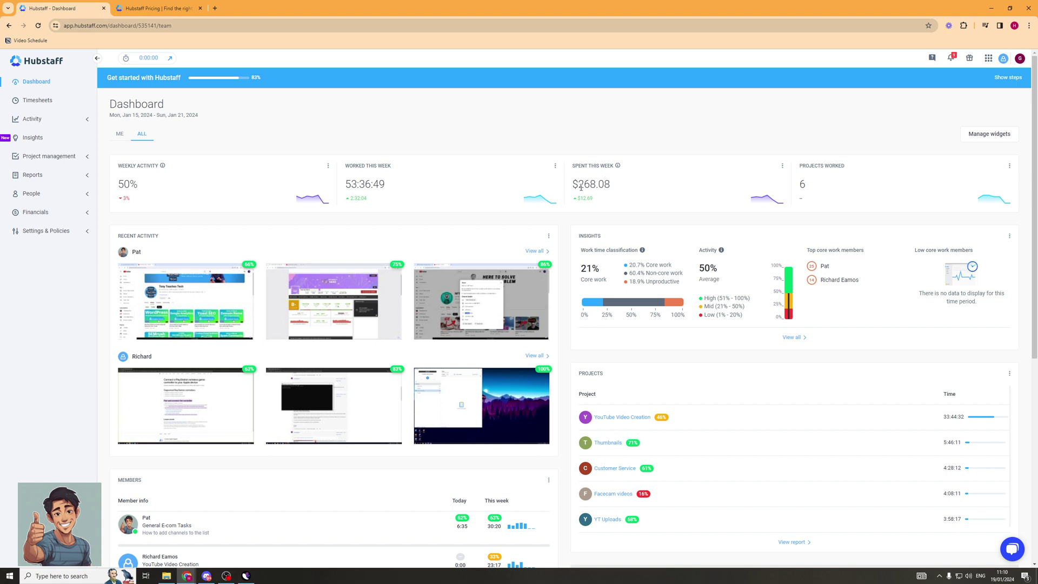
- Highlight the 268 in this week's spending figure twice, clearing it each time
drag(580, 188, 597, 186)
click(584, 185)
drag(579, 187, 596, 186)
click(587, 185)
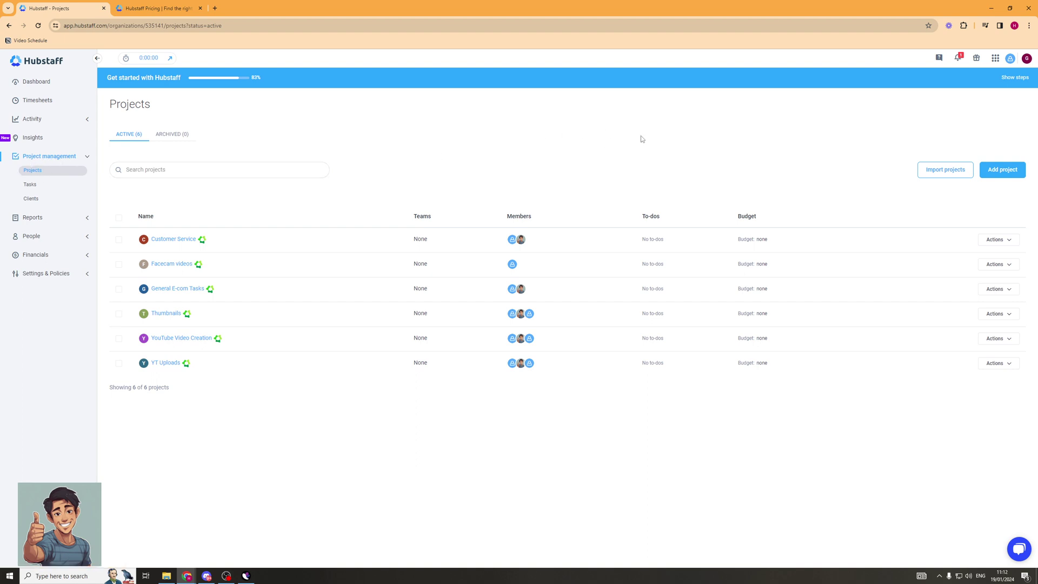
- Start a new project with the Add project button on the Projects page
click(1003, 170)
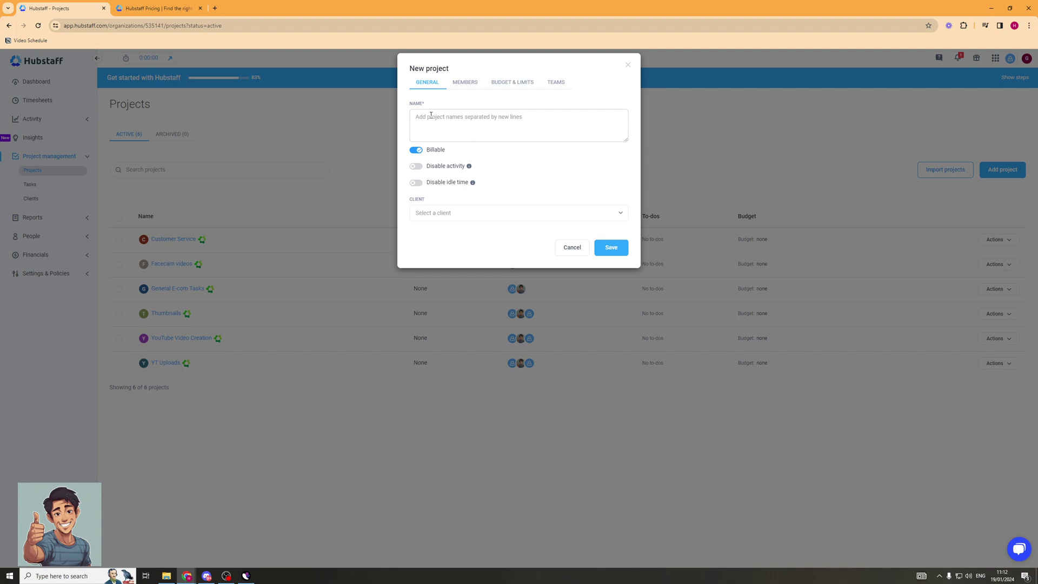
- Paste TUTORIAL VIDEOS into the New project dialog's name field
click(494, 111)
text(TUTORIAL VIDEOS)
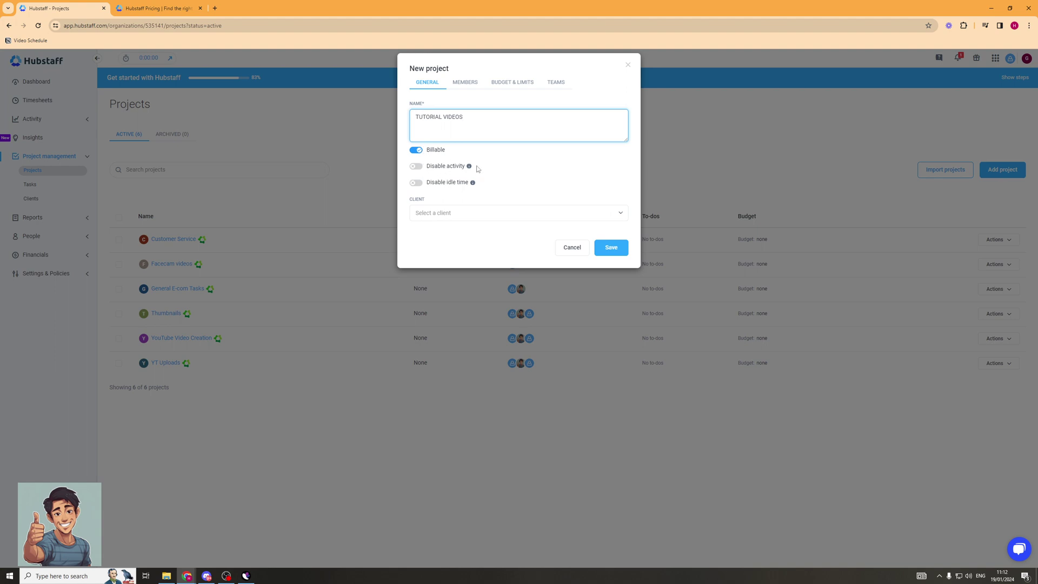
mouse_move(463, 175)
- Show the New project dialog's Members tab with its Manager, User and Viewer roles
click(464, 84)
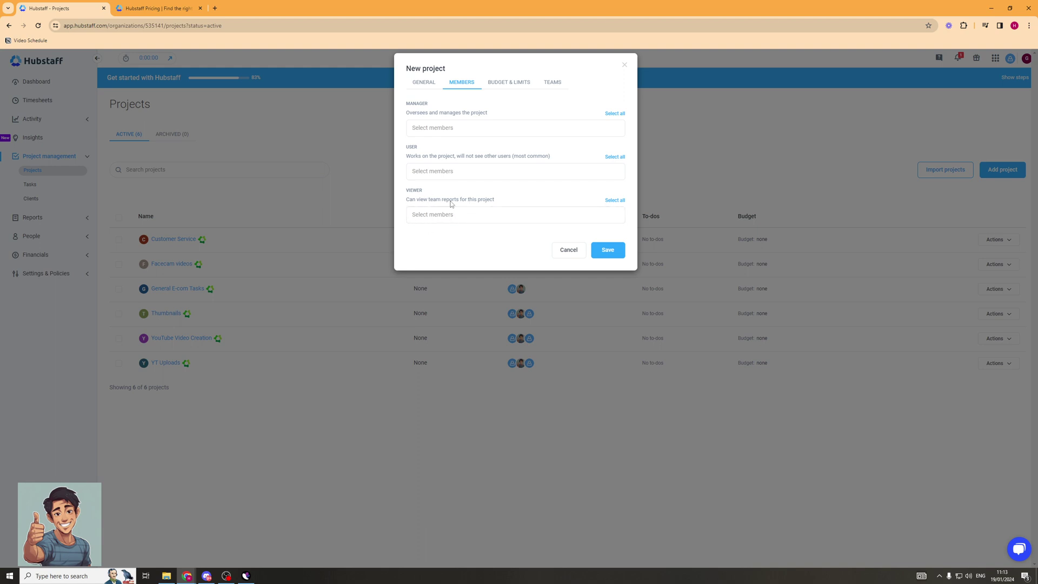
- Set the project budget type to Total hours, then Total cost, and view the Teams options
click(511, 85)
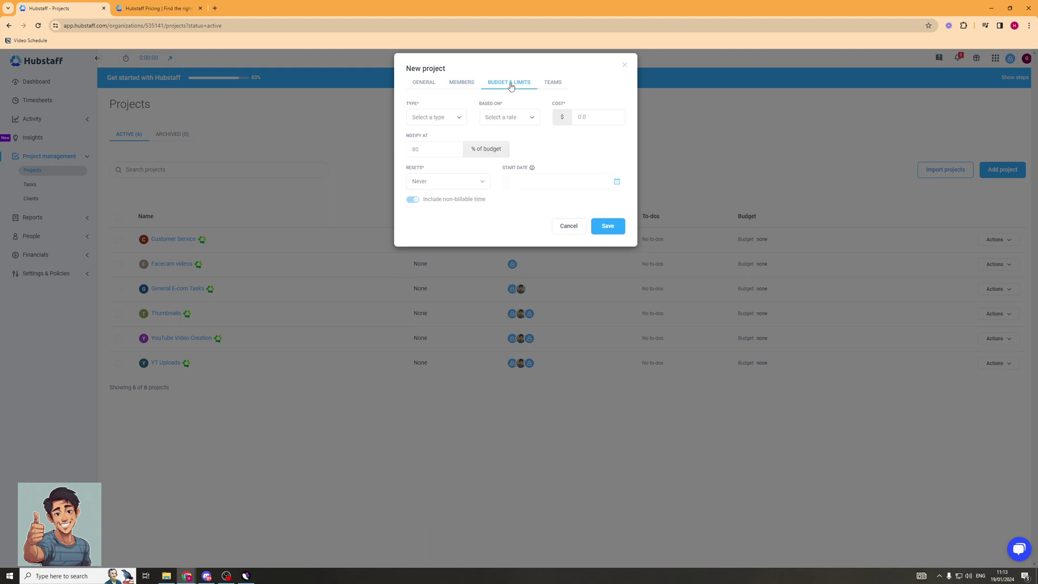
click(463, 121)
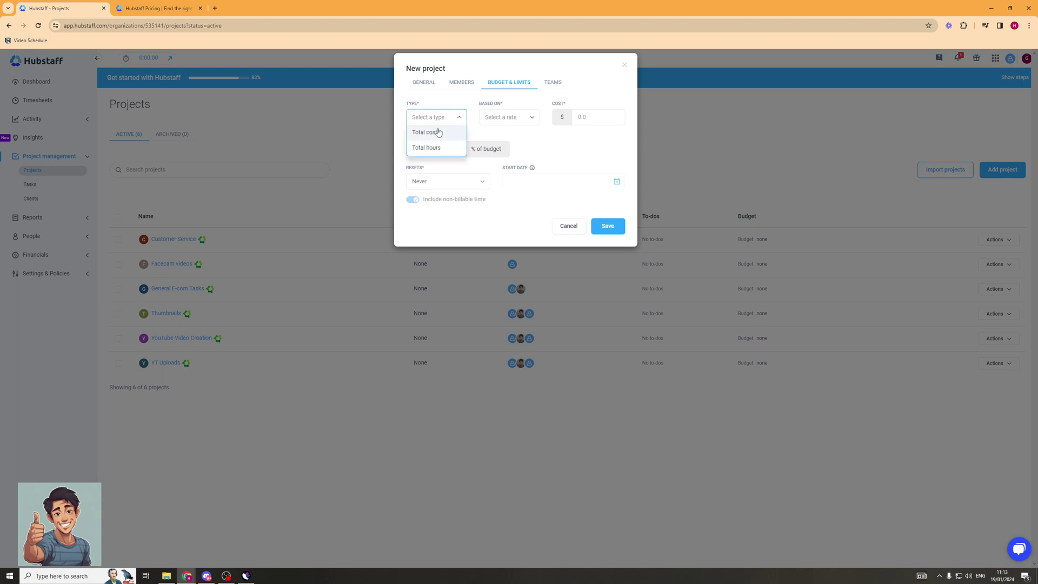
click(447, 119)
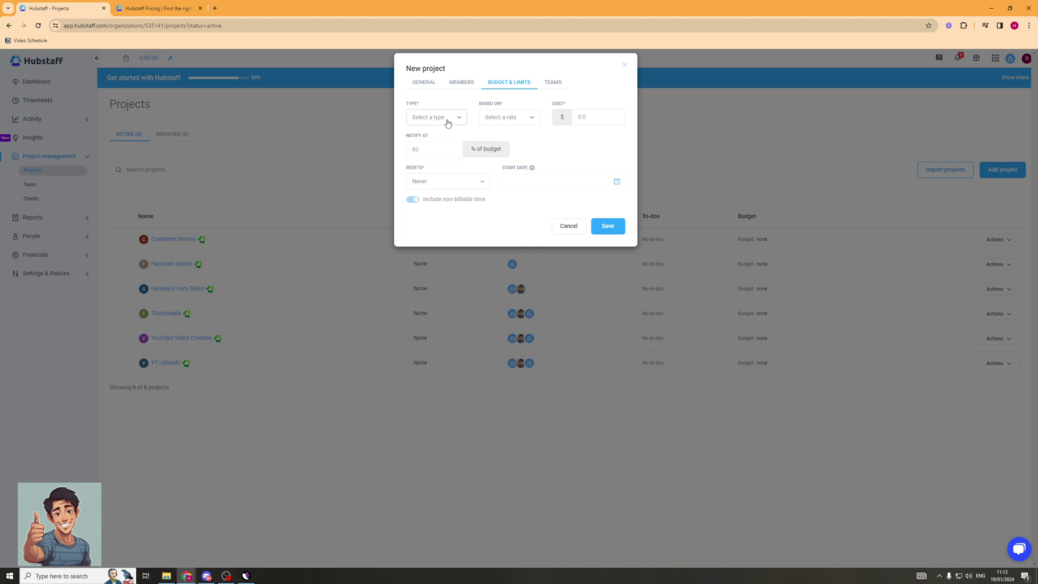
click(446, 120)
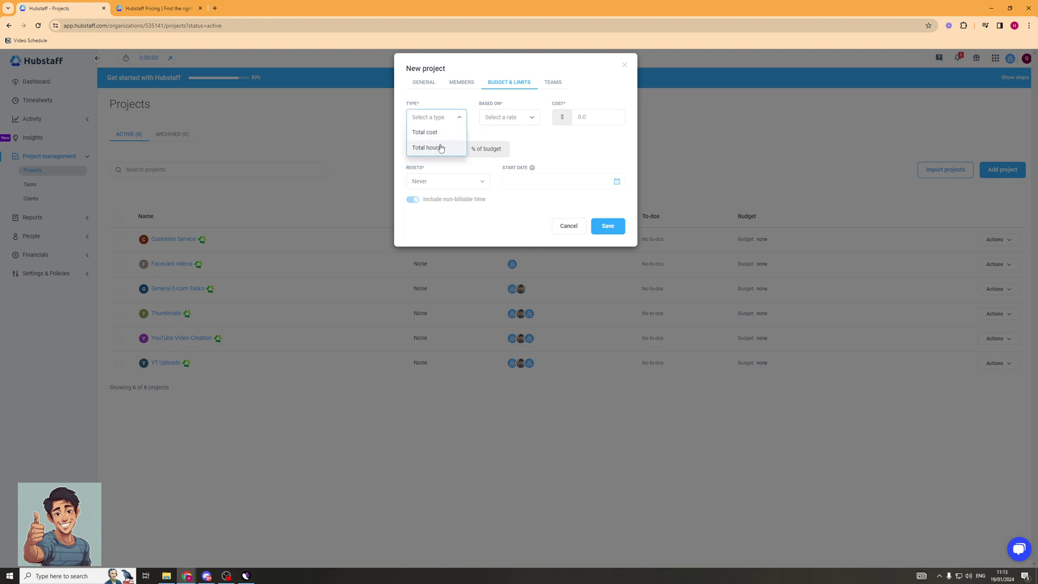
click(439, 145)
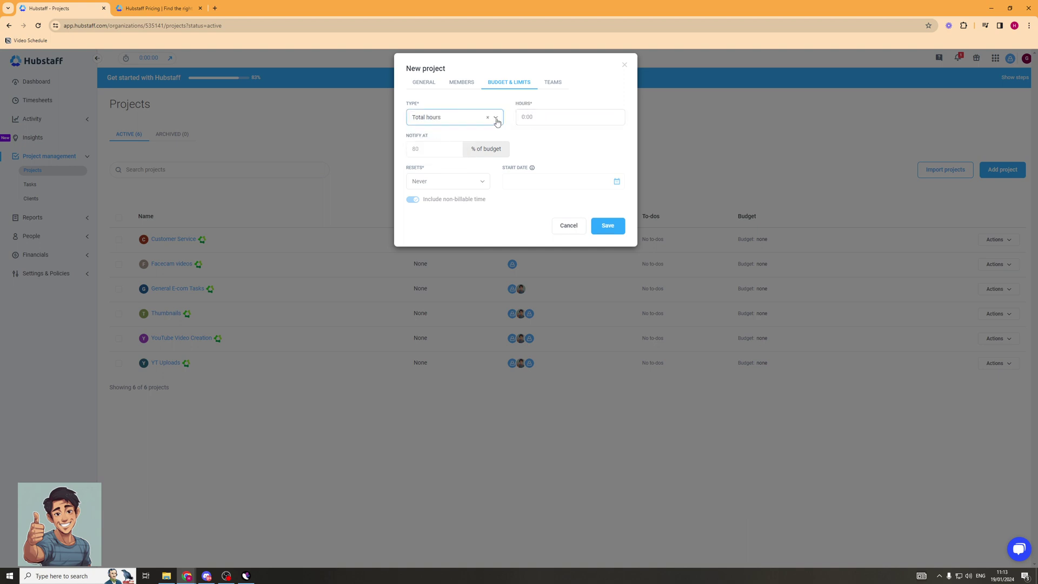
click(497, 122)
click(445, 132)
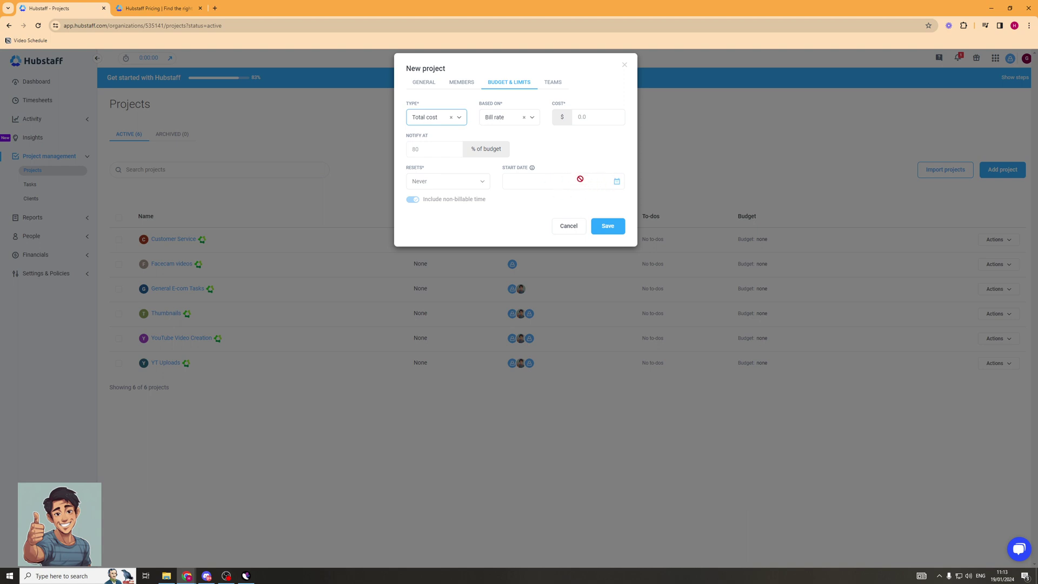
click(554, 84)
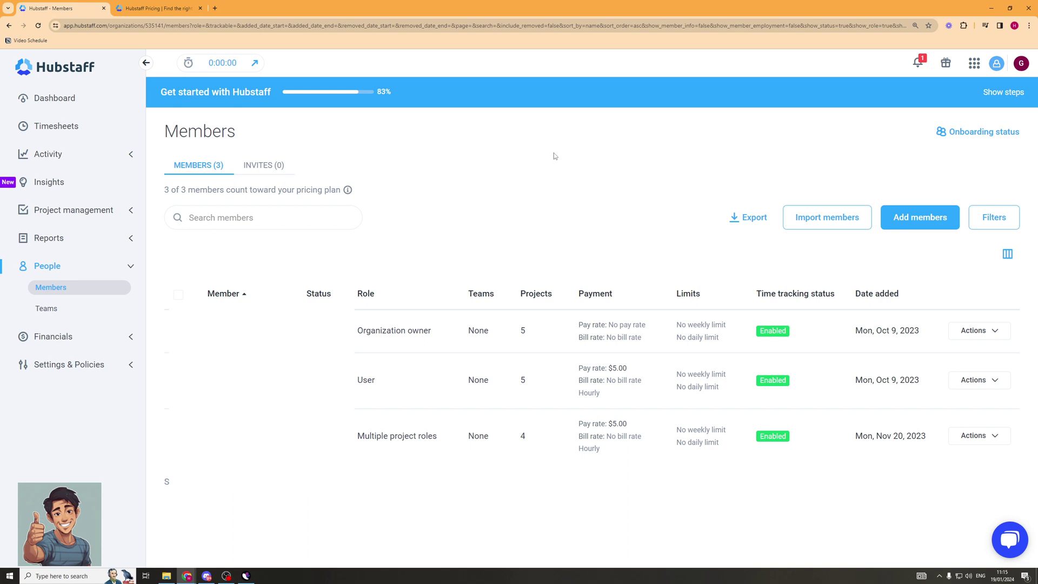
- Open the Add members invite form and keep User as the new member's role
click(915, 215)
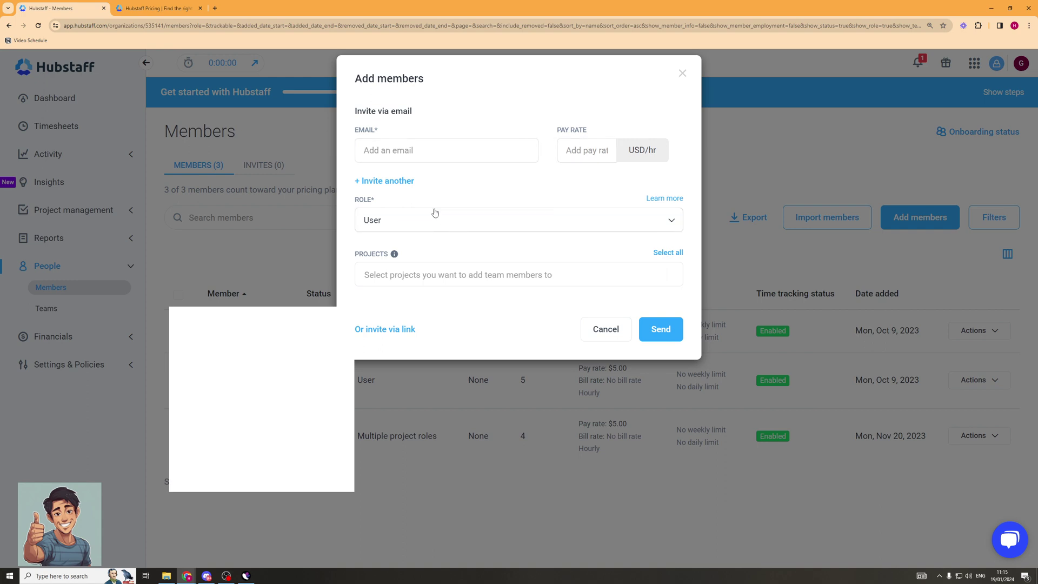
click(453, 223)
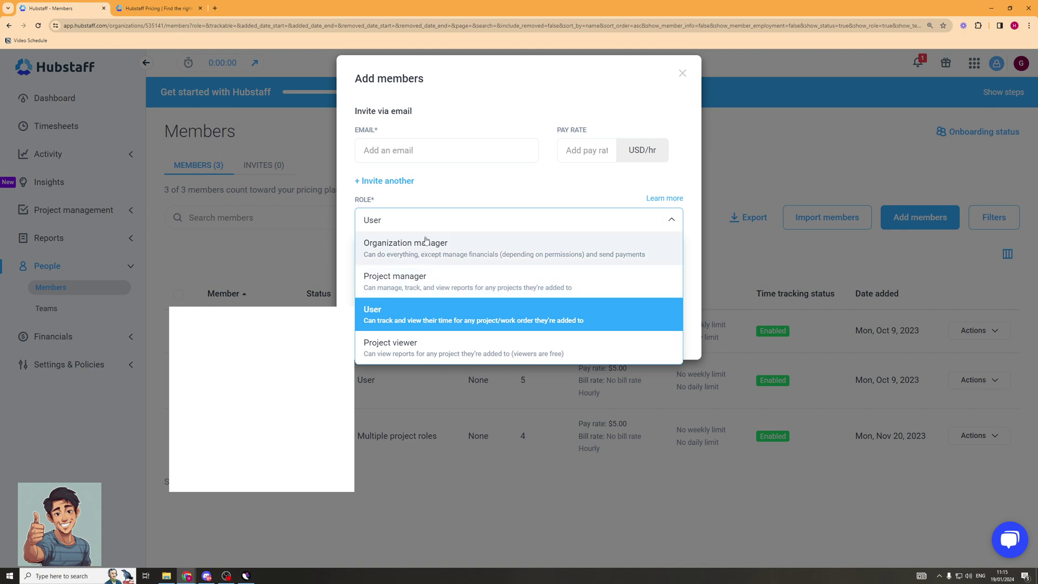
click(466, 182)
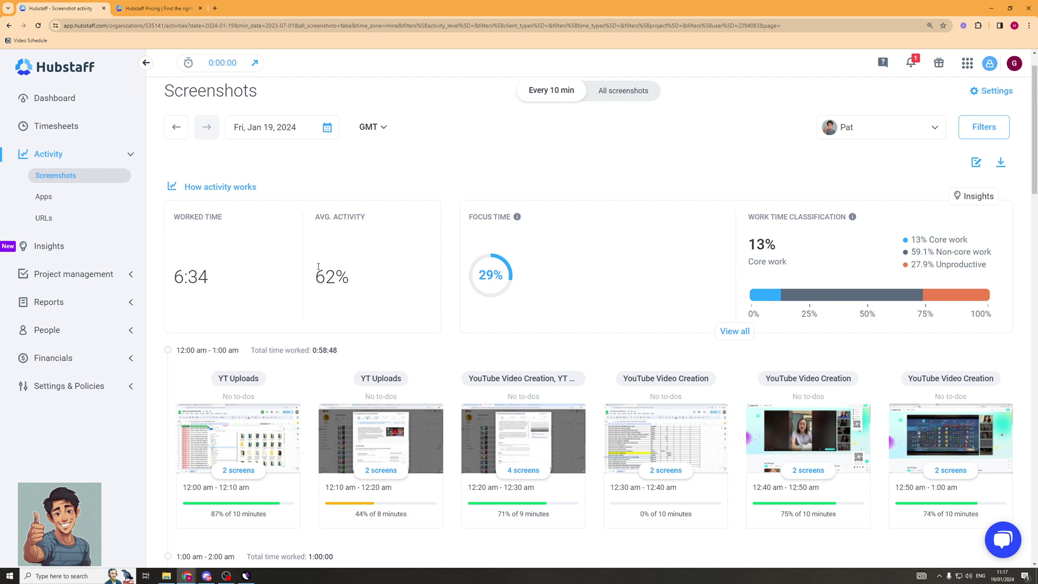
- Show the Jan 19 Focus Time breakdown: 29% focus, 13% core, 59.1% non-core, 27.9% unproductive
mouse_move(520, 218)
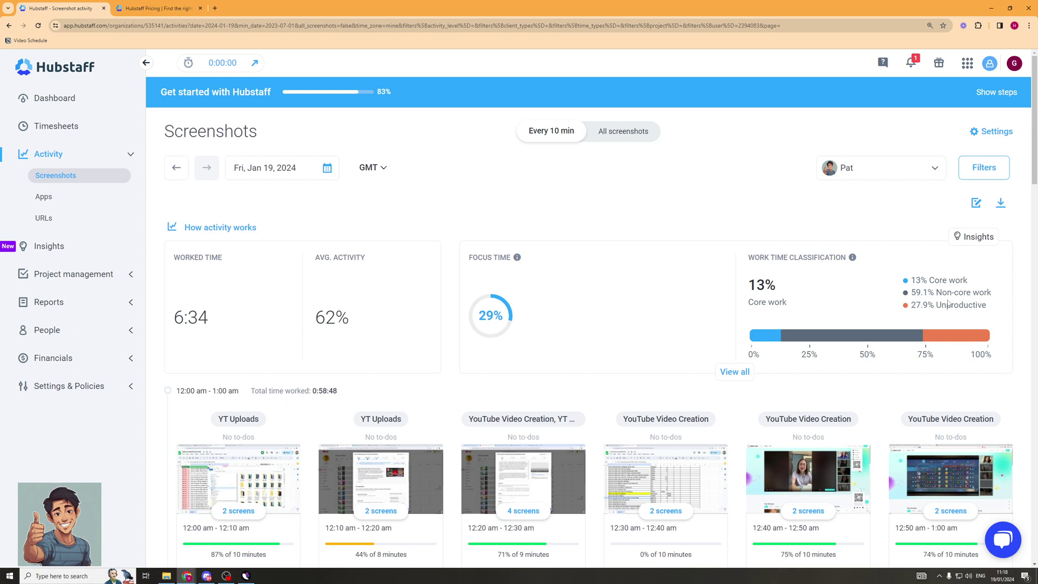
mouse_move(953, 336)
mouse_move(762, 338)
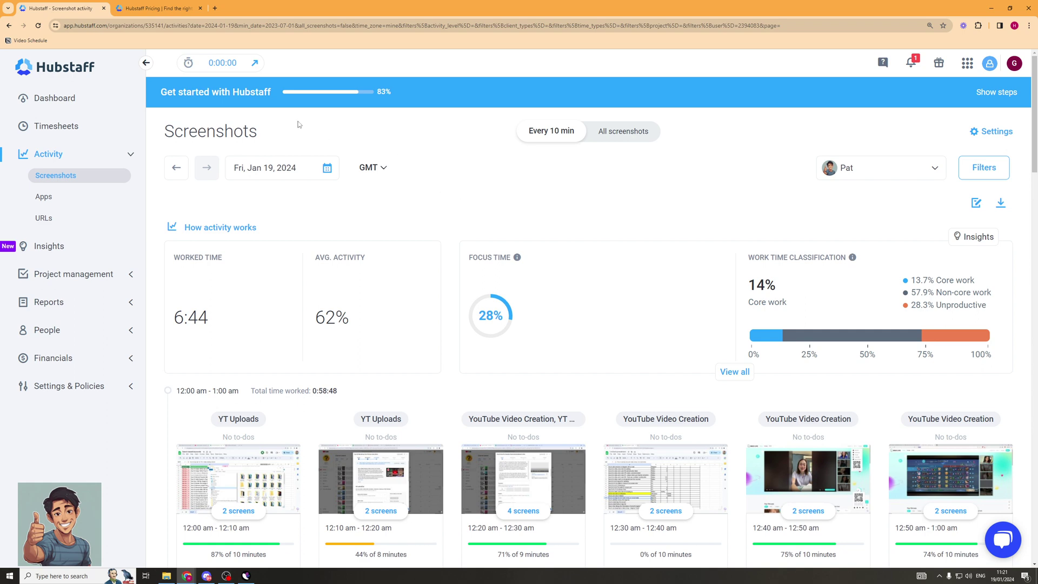
- Open the timer, then open its desktop app download link in a new tab
click(216, 65)
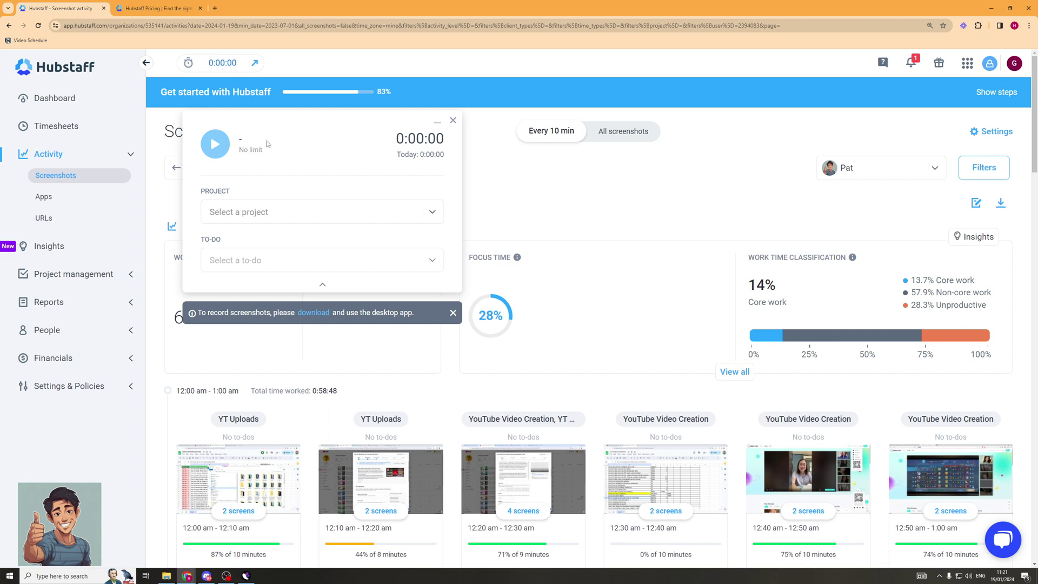
right_click(315, 315)
click(340, 323)
- Browse the download page's Windows, Mac OS X, Linux and Chromebook apps at version 1.6.17
click(236, 13)
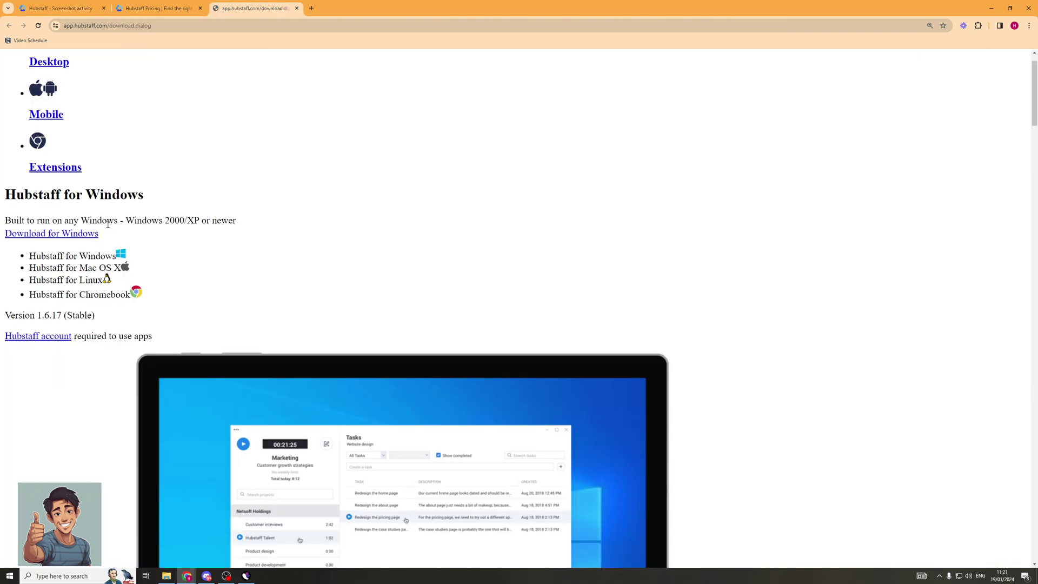
scroll(108, 217, down, 2)
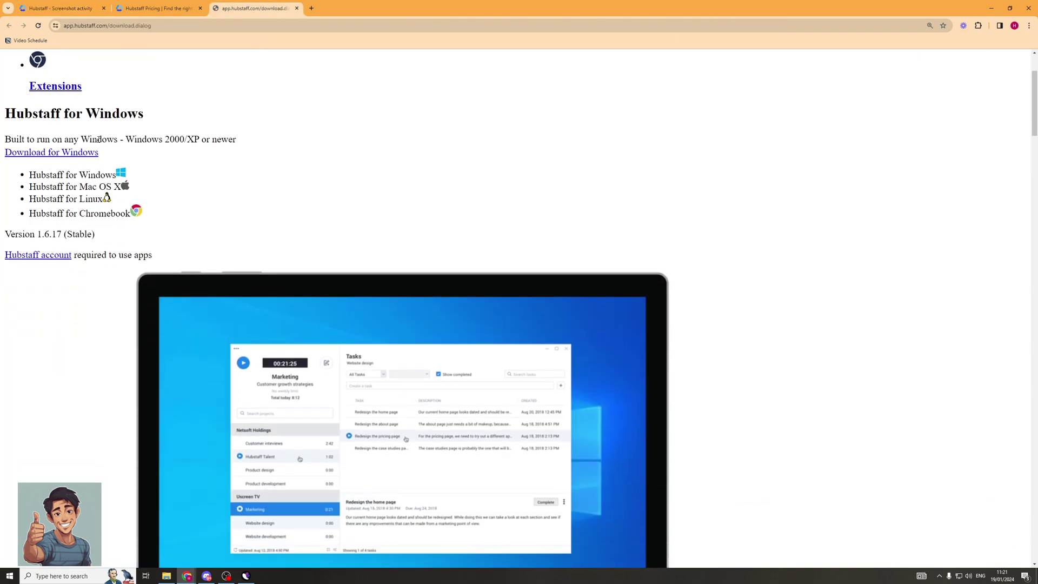
scroll(195, 168, down, 2)
scroll(296, 333, down, 1)
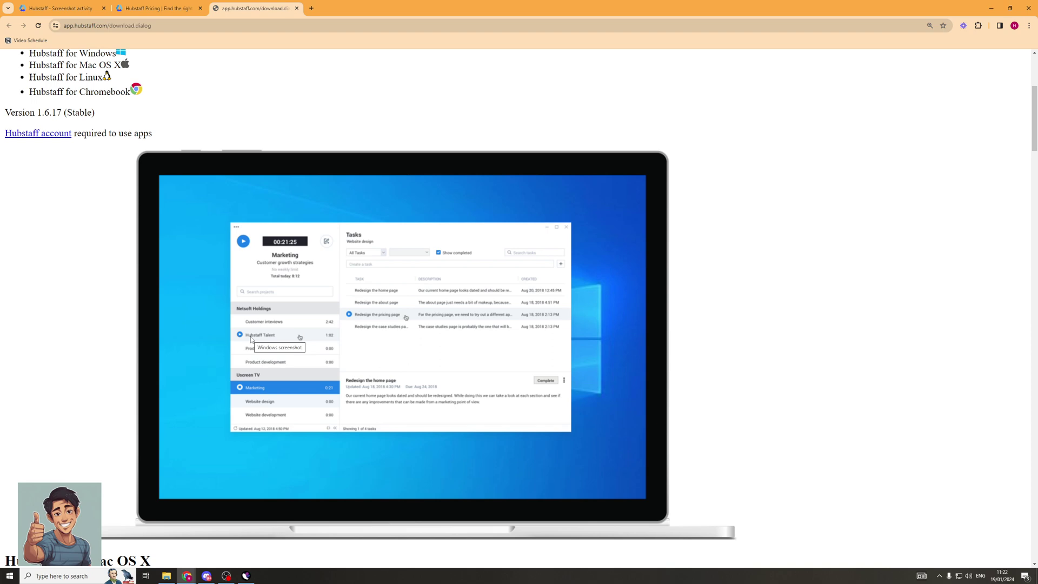
scroll(251, 341, down, 8)
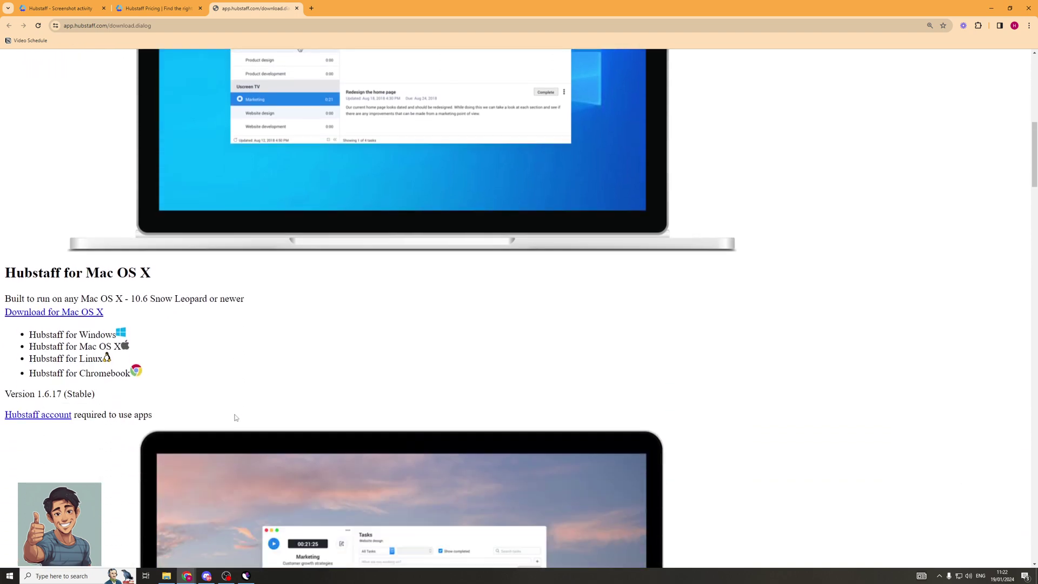
scroll(310, 428, up, 9)
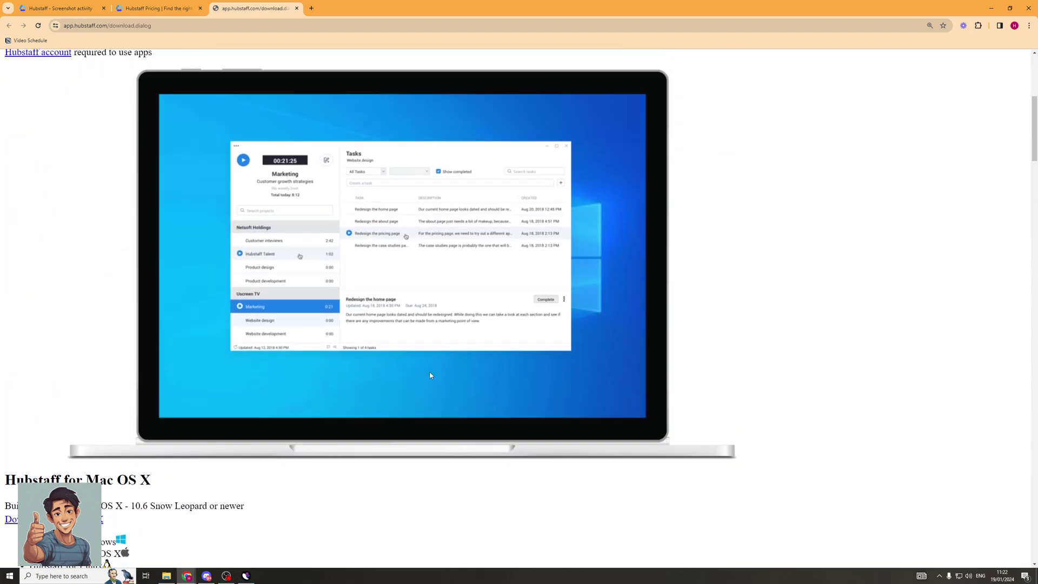
scroll(300, 284, up, 4)
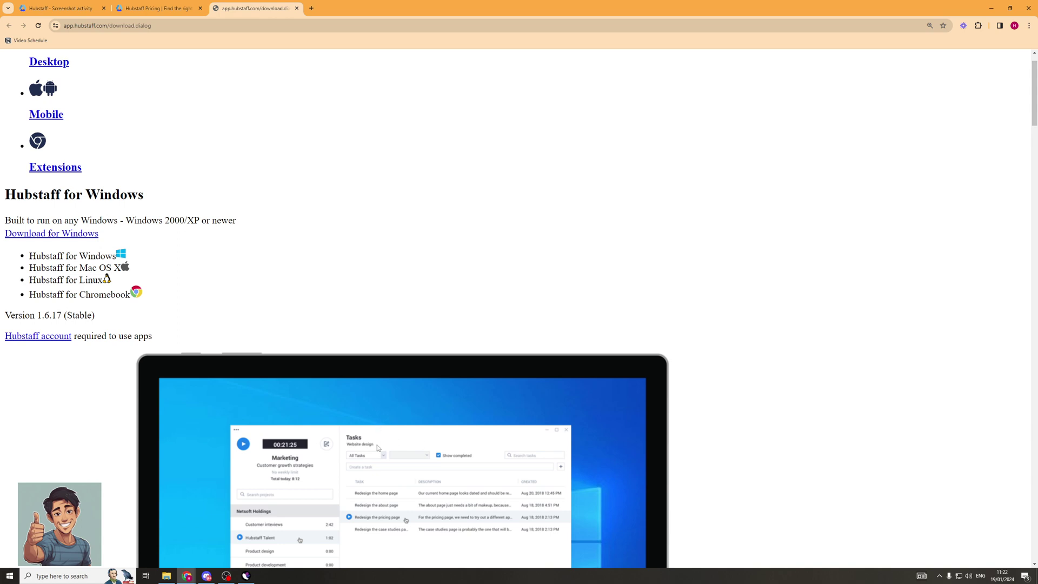